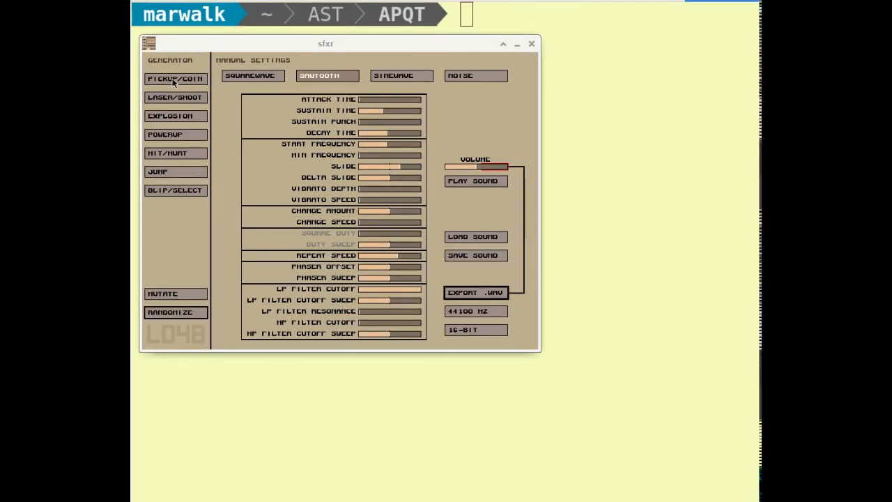
# - Audition one generated sound from each preset: Pickup/Coin, Laser/Shoot, Explosion, Powerup, Hit/Hurt, Jump and Blip/Select
pyautogui.click(174, 82)
pyautogui.click(171, 98)
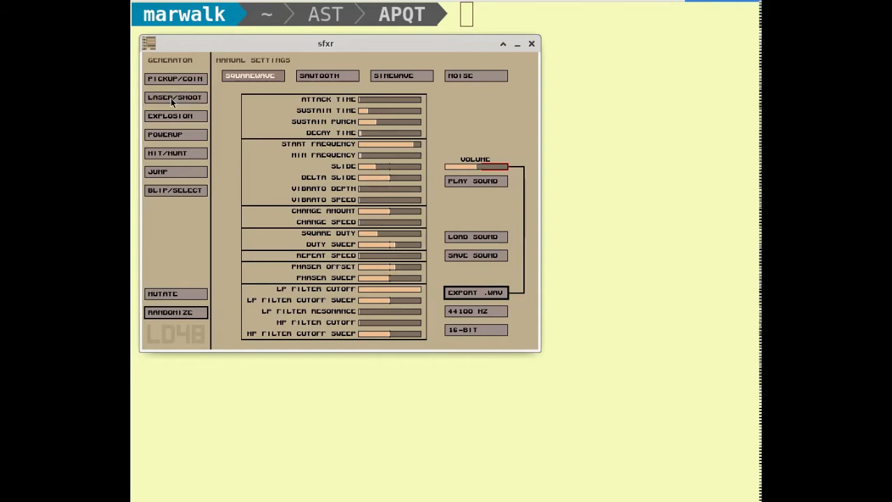
pyautogui.click(171, 120)
pyautogui.click(168, 137)
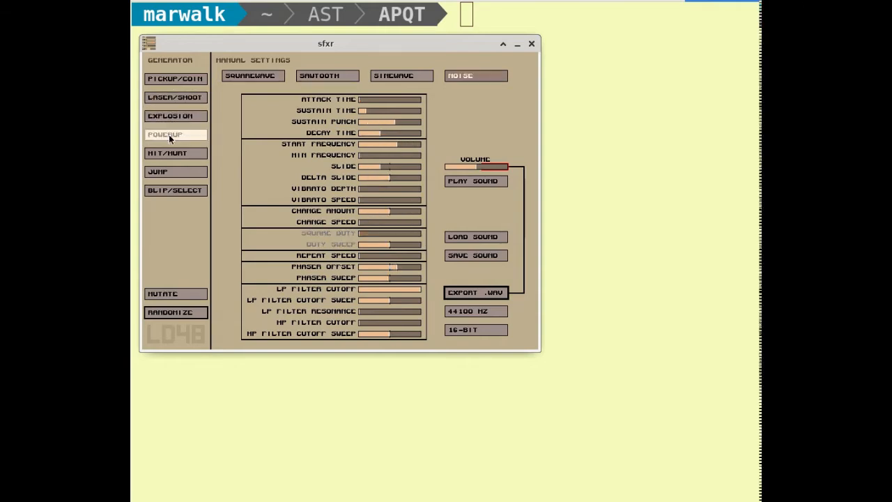
pyautogui.click(168, 155)
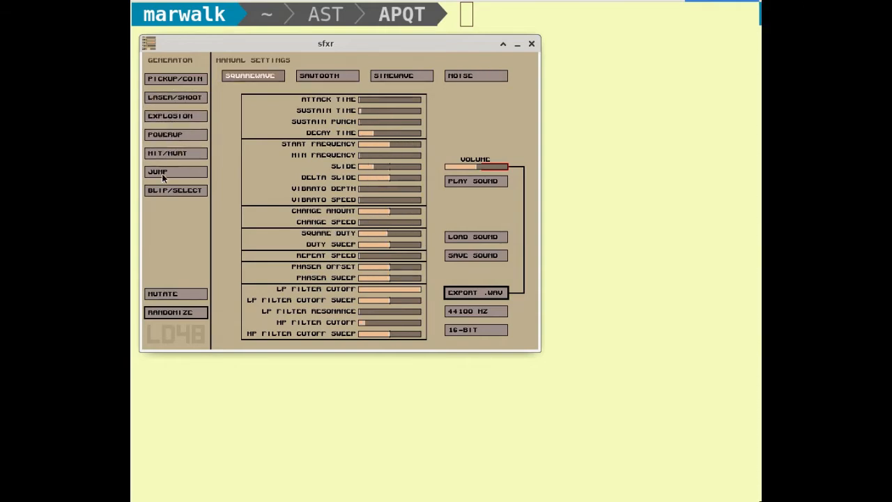
pyautogui.click(162, 173)
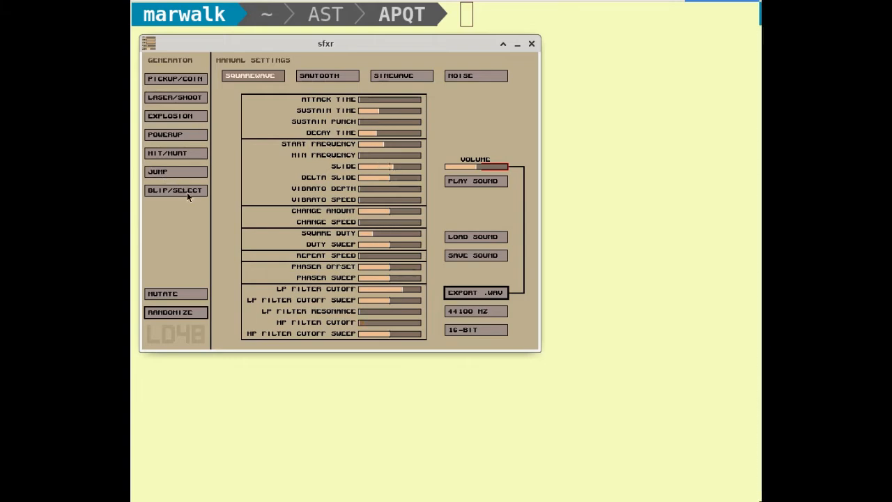
pyautogui.click(187, 194)
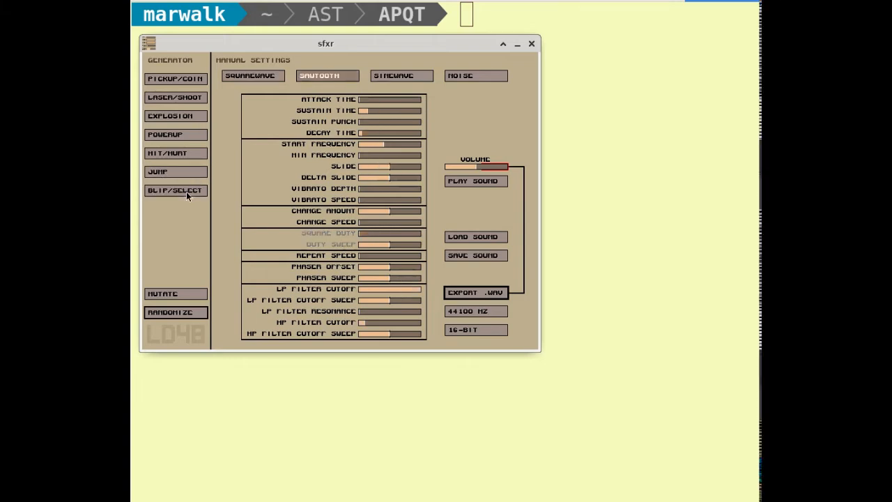
# - Generate six fully randomized sounds in a row to audition them
pyautogui.click(173, 312)
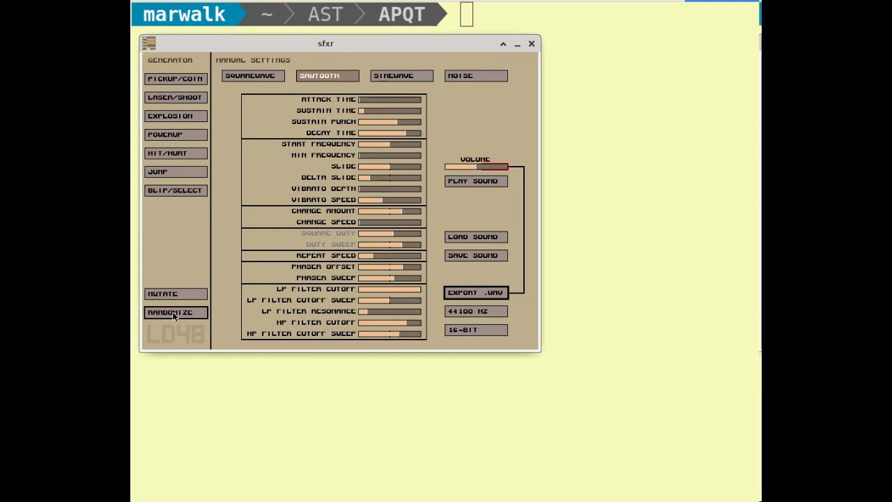
pyautogui.click(174, 315)
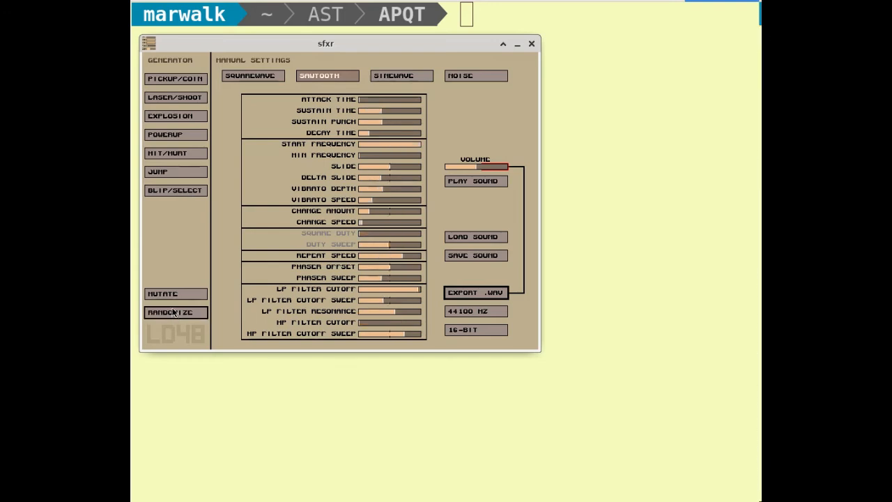
pyautogui.click(172, 313)
pyautogui.click(171, 314)
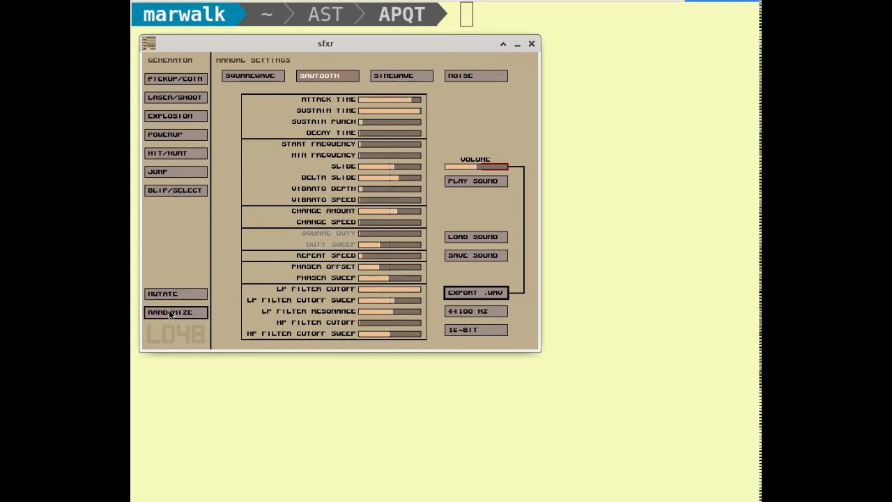
pyautogui.click(170, 314)
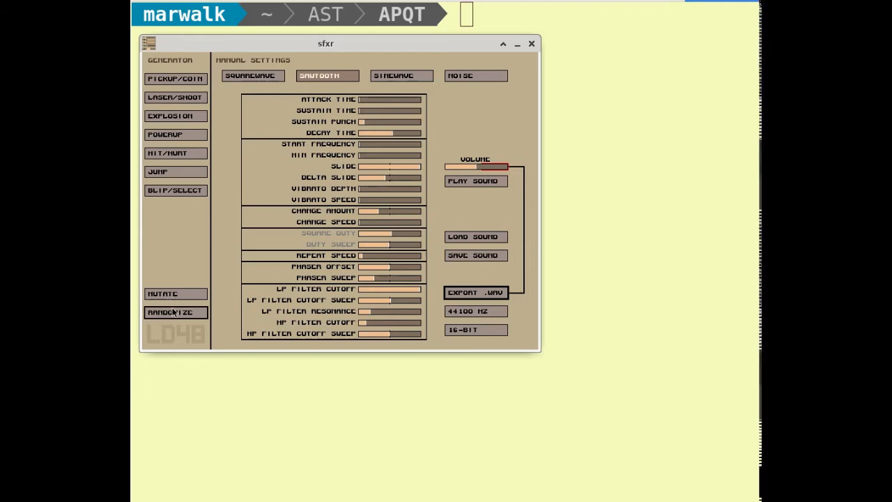
pyautogui.click(173, 314)
# - Mutate the current random sound twice and generate another randomized sound
pyautogui.click(171, 294)
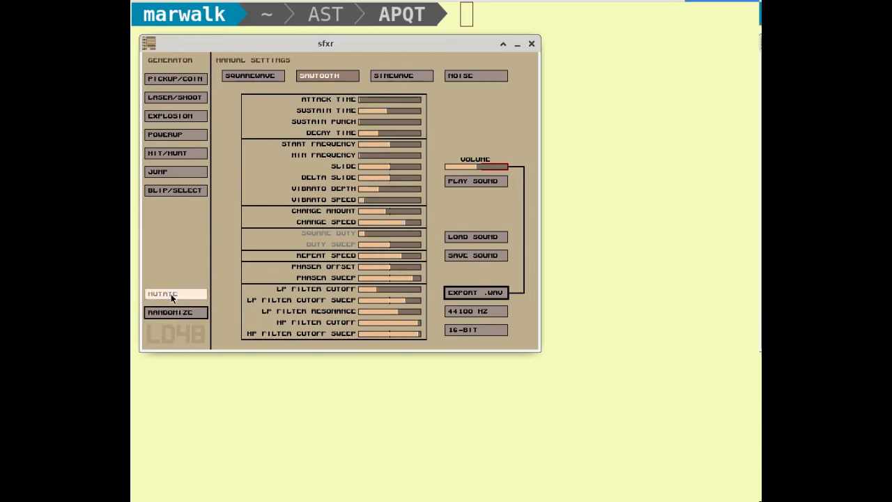
pyautogui.click(170, 293)
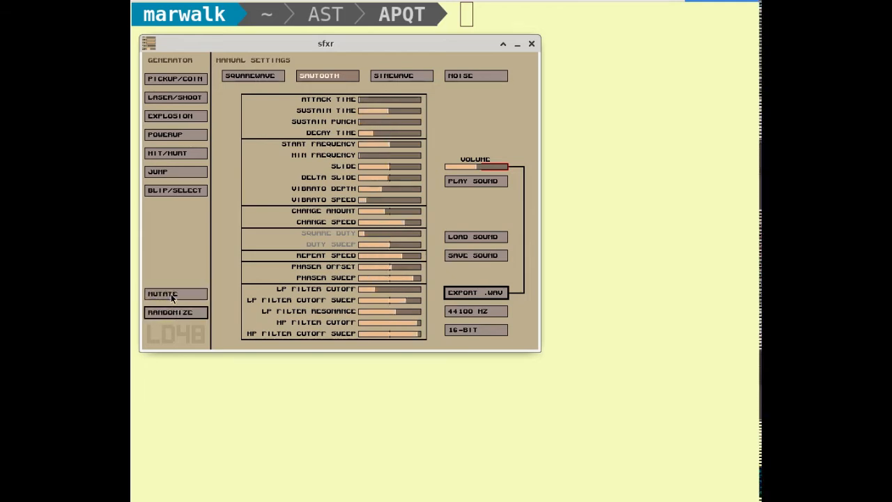
pyautogui.click(169, 312)
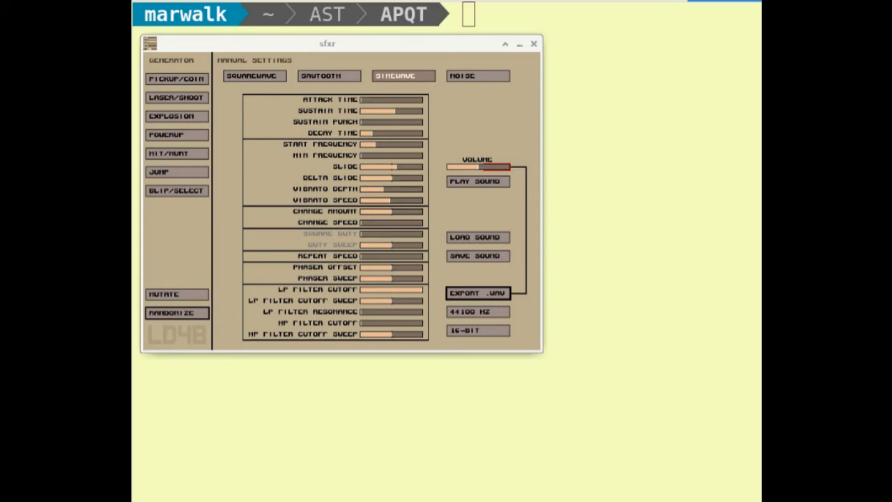
# - Generate a new randomized sound and compare it with the Squarewave, Sawtooth, Sinewave and Noise waveforms
pyautogui.click(176, 312)
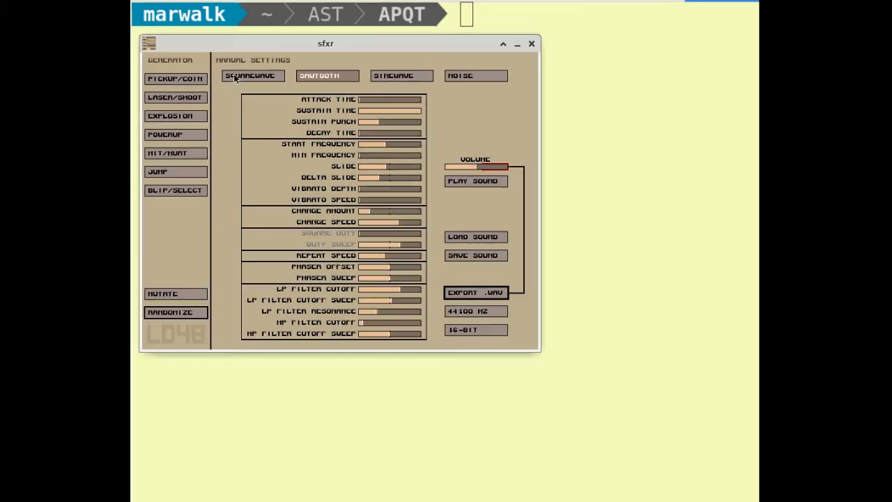
pyautogui.click(237, 74)
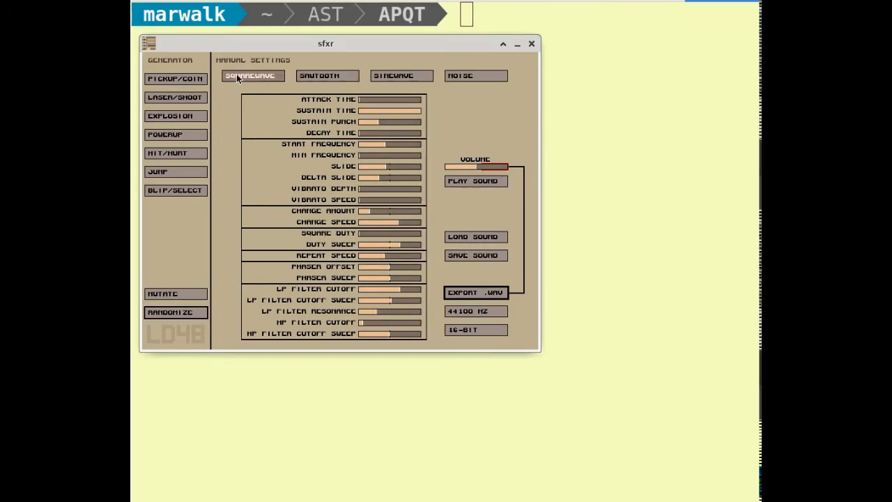
pyautogui.click(459, 181)
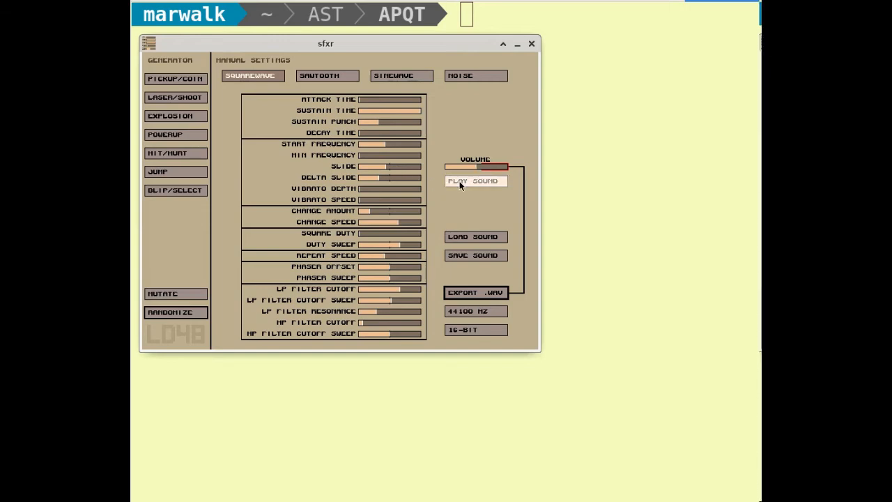
pyautogui.click(327, 76)
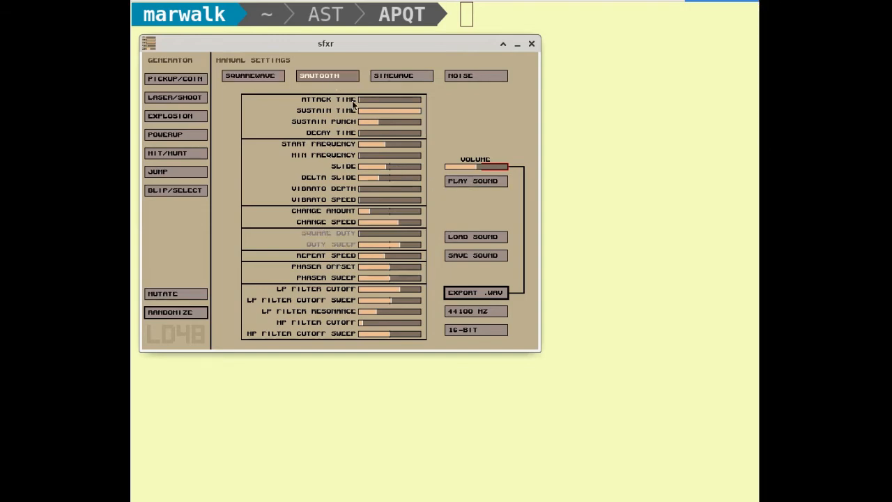
pyautogui.click(458, 180)
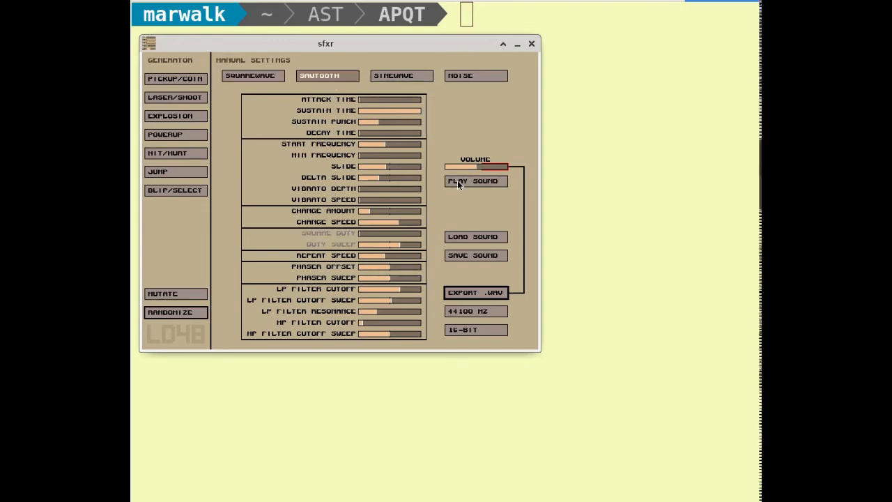
pyautogui.click(395, 78)
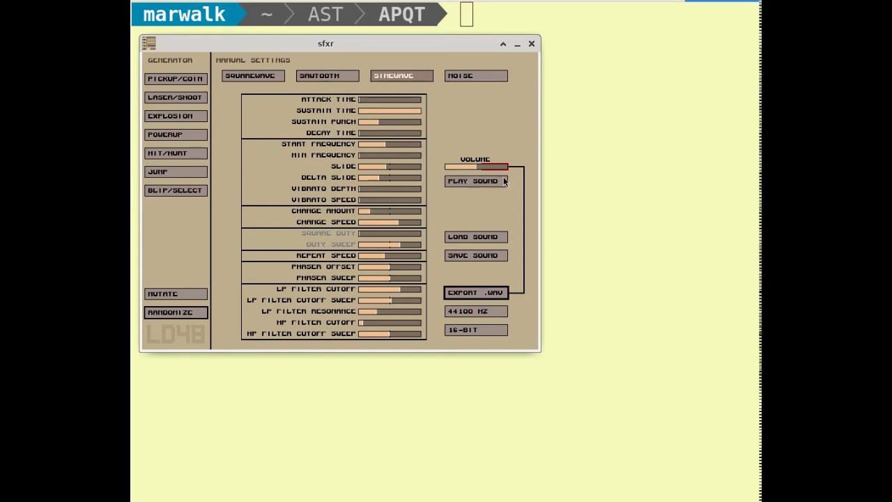
pyautogui.click(470, 76)
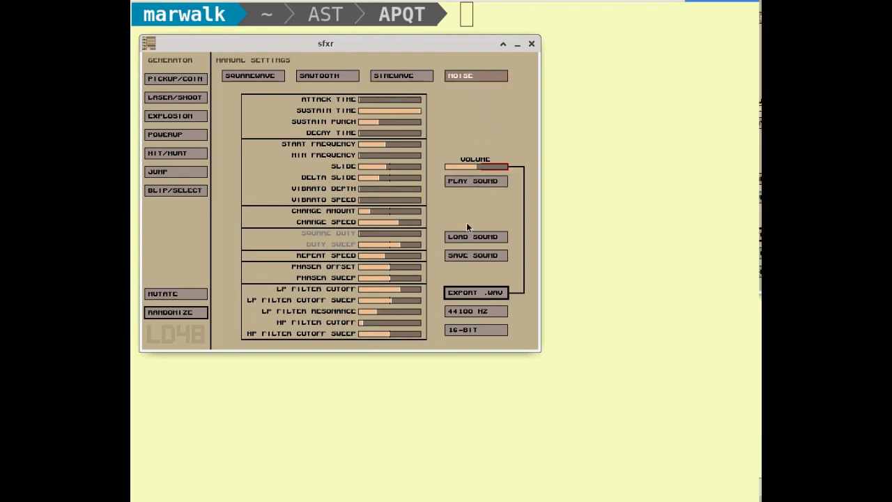
# - Set the sound back to the Sinewave waveform and mutate it twice
pyautogui.click(391, 76)
pyautogui.click(172, 293)
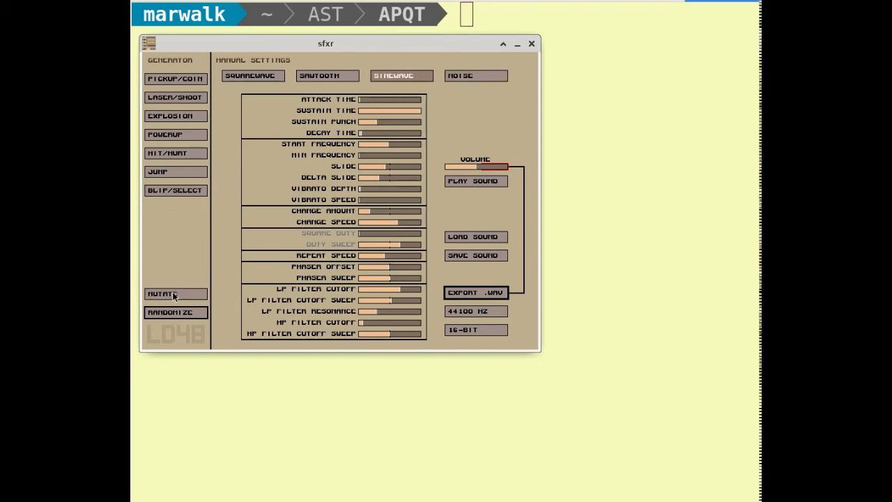
pyautogui.click(172, 294)
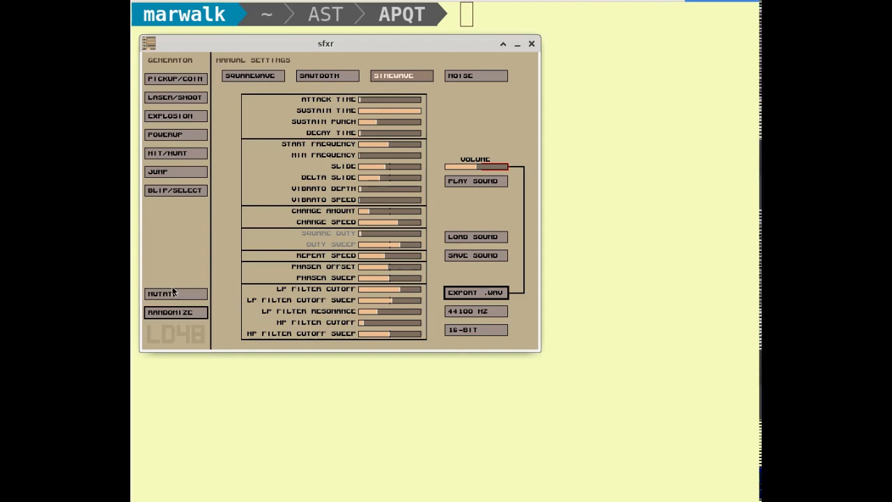
# - Generate a Powerup sound, change its waveform to Sinewave and increase its slide
pyautogui.click(174, 135)
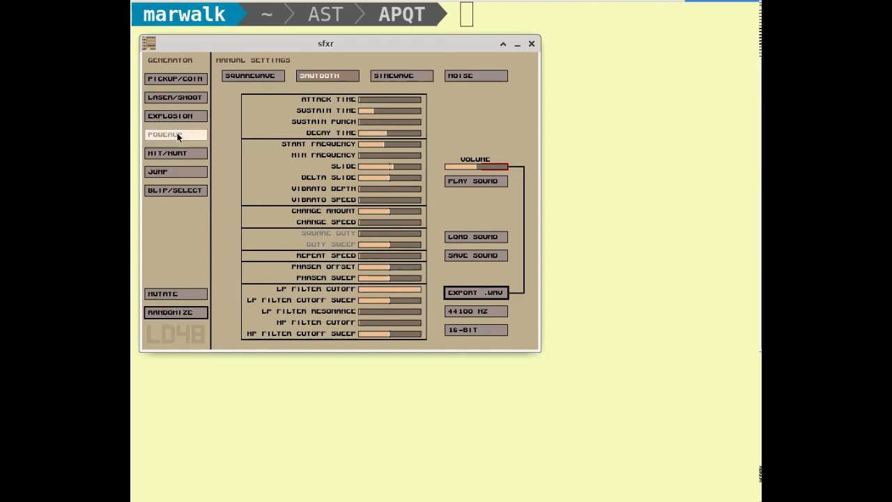
pyautogui.click(382, 77)
pyautogui.moveTo(400, 166); pyautogui.dragTo(408, 166)
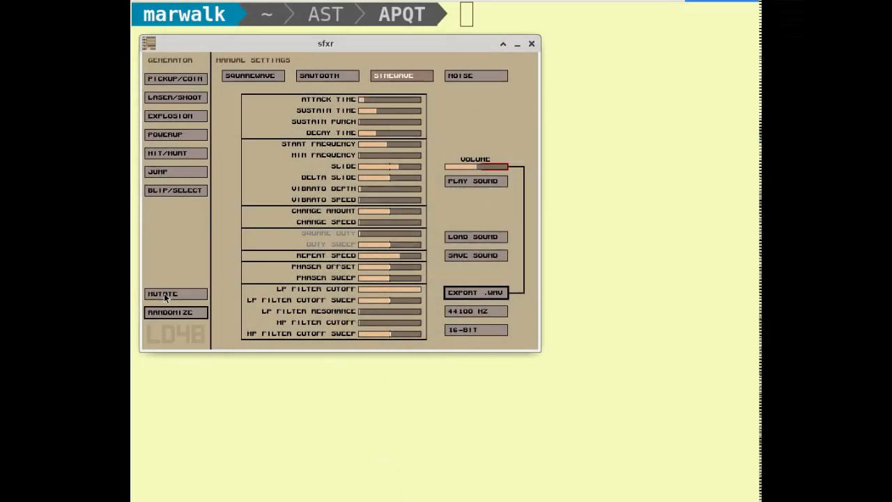
# - Mutate the Powerup sound, reload the saved sound and play it
pyautogui.click(163, 293)
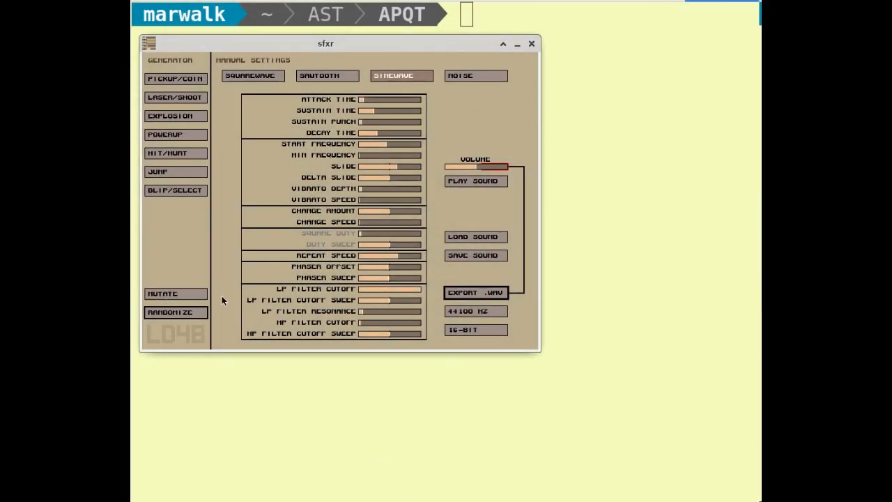
pyautogui.click(453, 238)
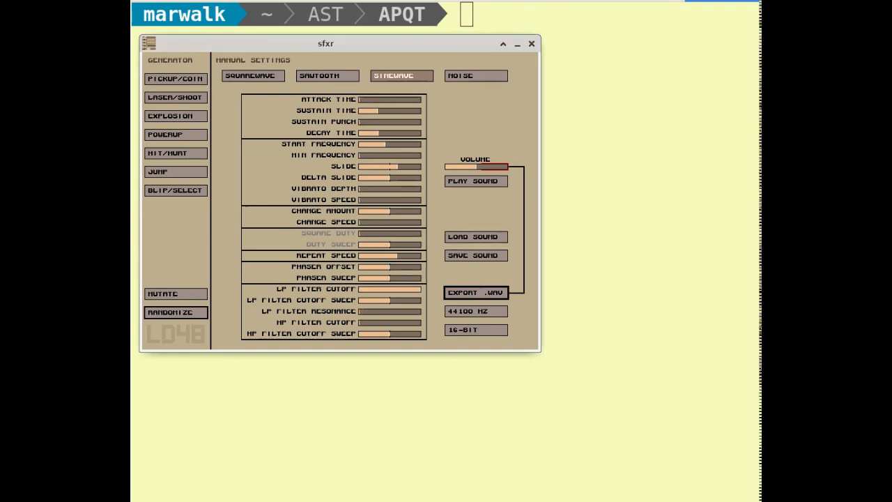
pyautogui.click(465, 181)
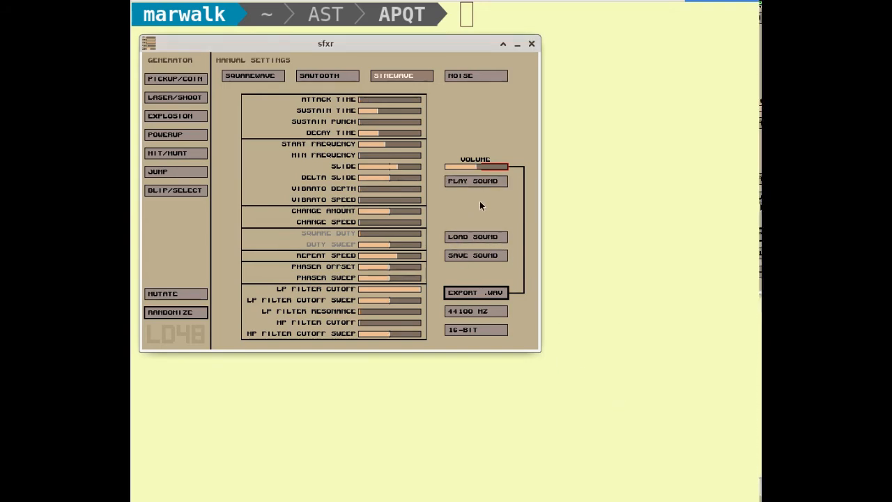
# - Export the sound as savedTest.wav in the APQT folder
pyautogui.click(479, 294)
pyautogui.click(392, 97)
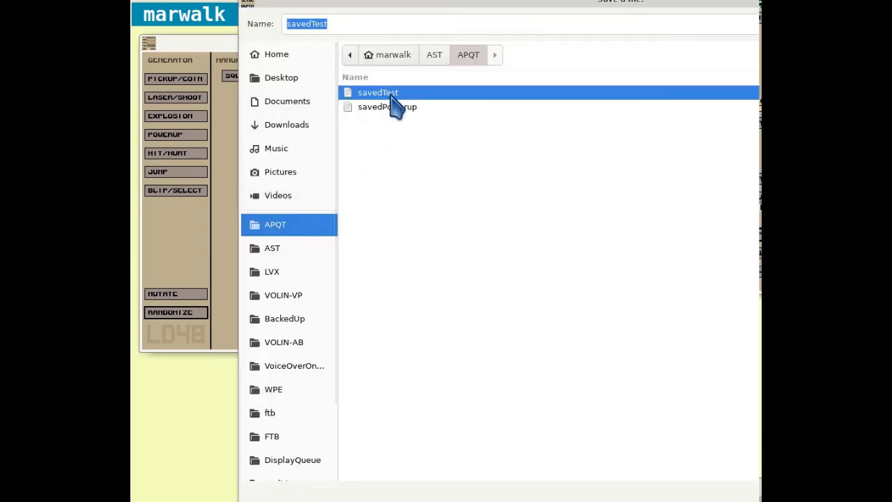
pyautogui.click(353, 23)
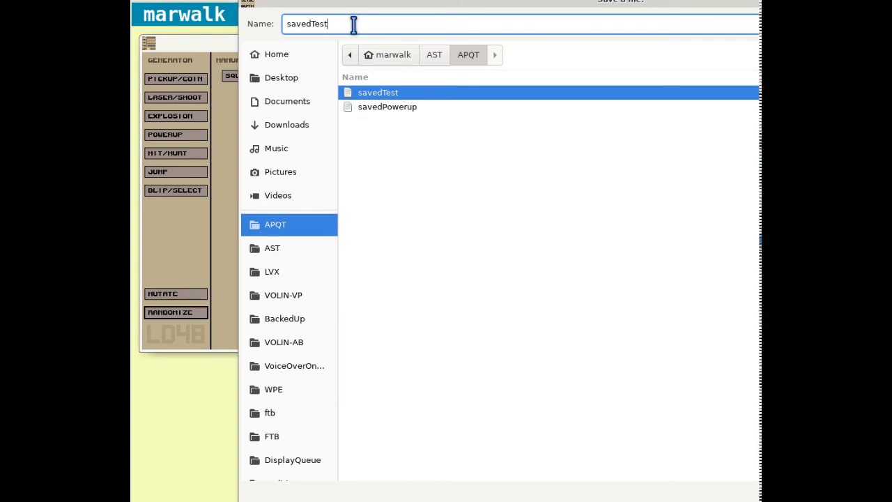
pyautogui.write('.wav')
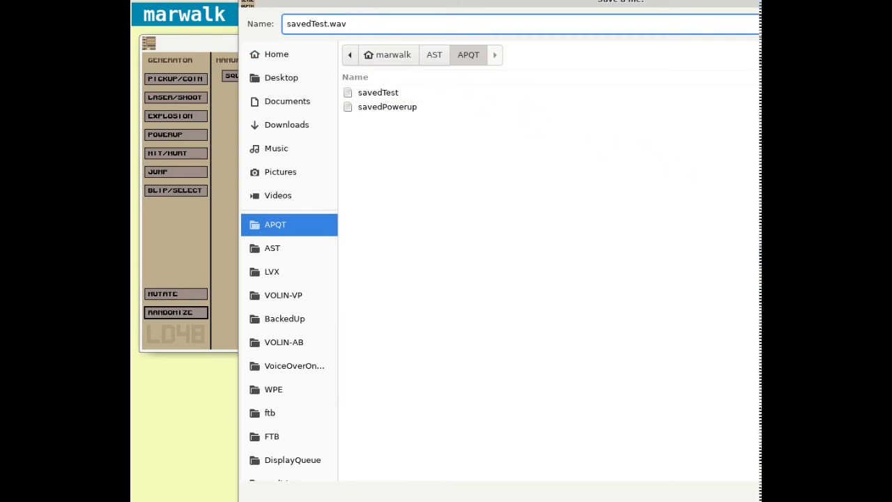
pyautogui.press('Return')
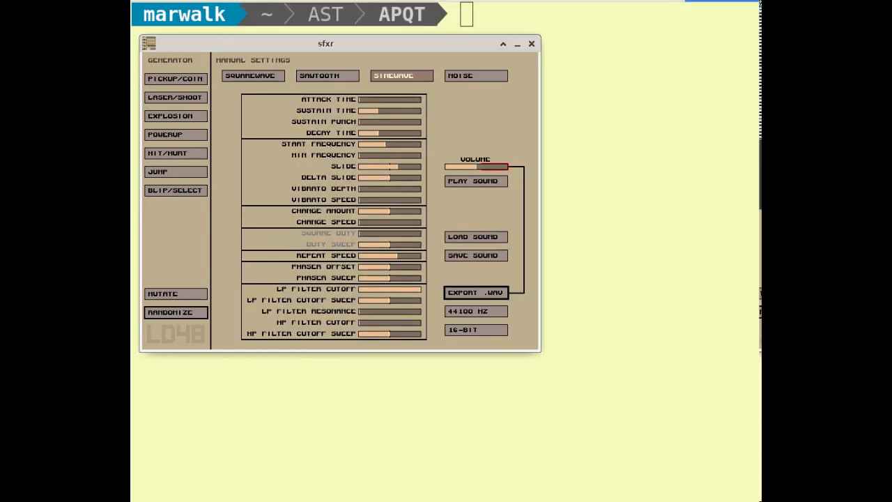
# - Switch to the terminal and list the files in the APQT folder with the lfs command
pyautogui.click(474, 16)
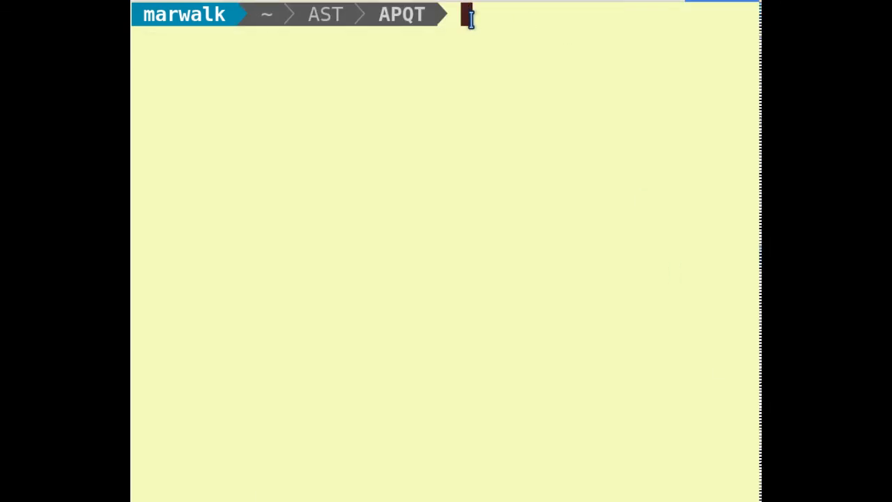
pyautogui.write('lfs')
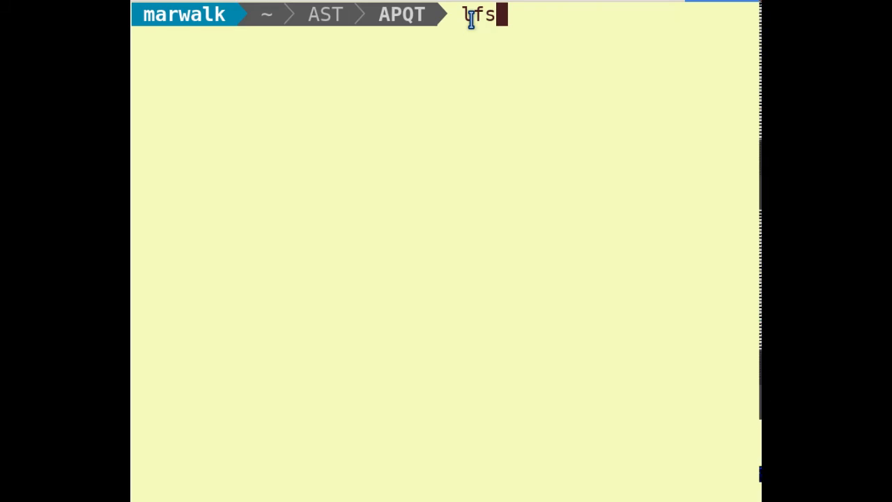
pyautogui.press('Return')
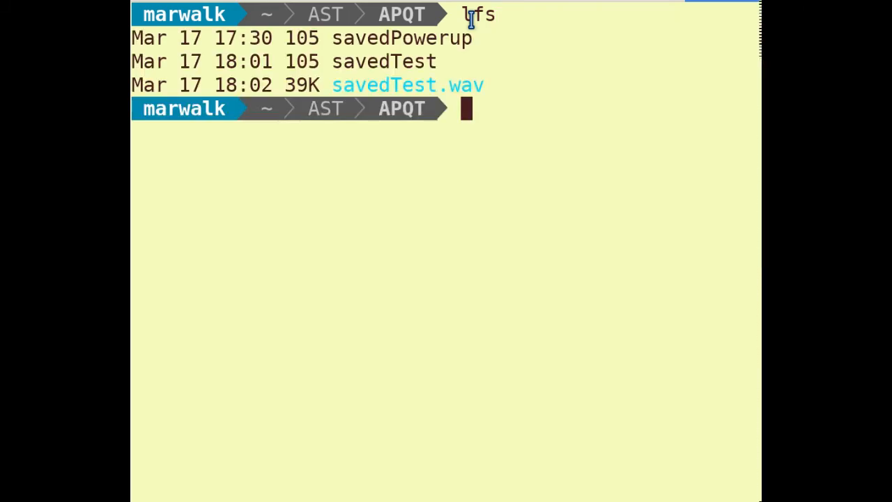
# - Play savedTest.wav with the play command and clear the terminal
pyautogui.write('p')
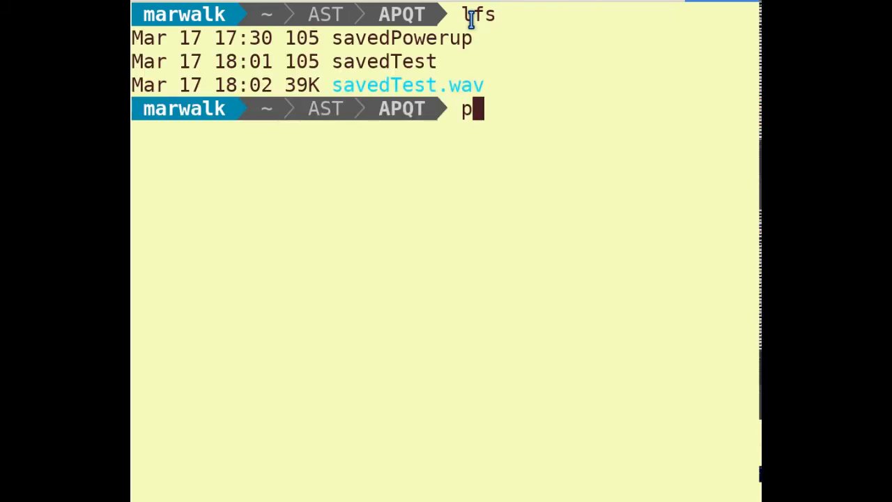
pyautogui.write('lay sav')
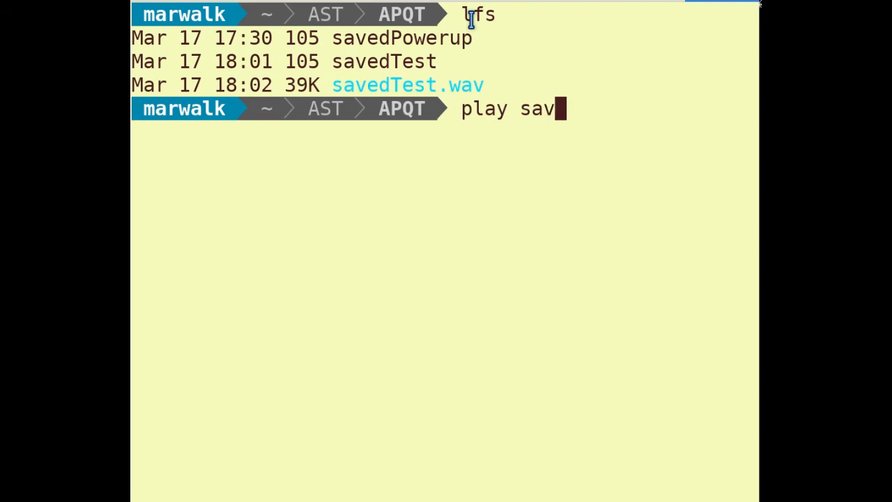
pyautogui.write('edTest.wav')
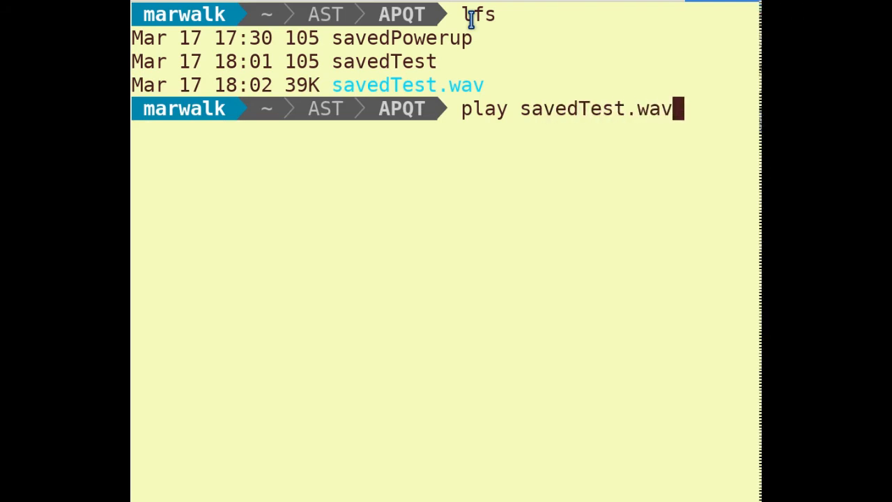
pyautogui.press('Return')
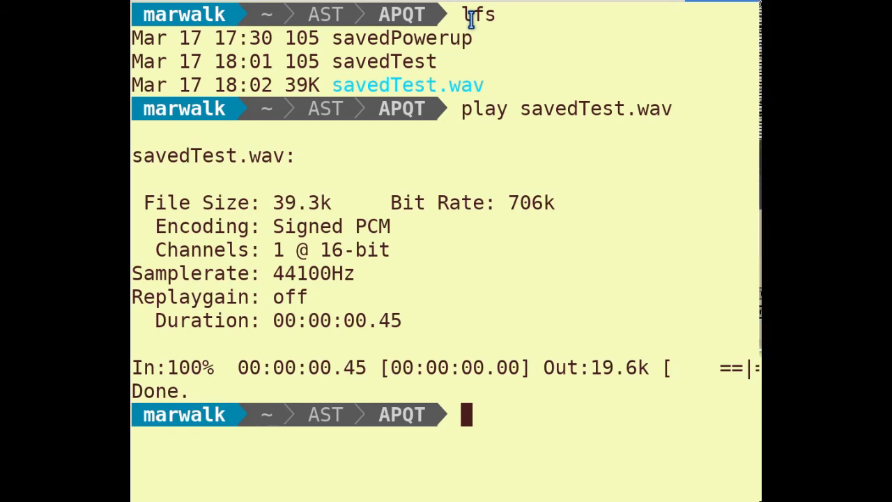
pyautogui.write('ar')
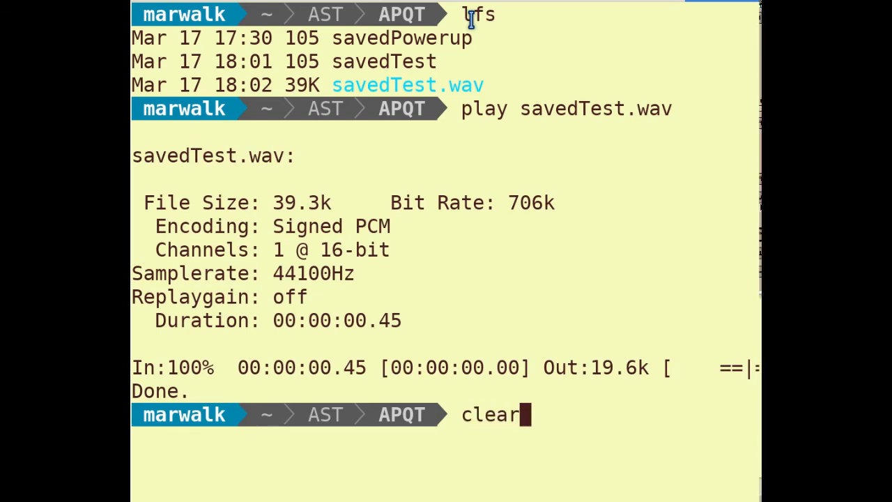
pyautogui.press('Return')
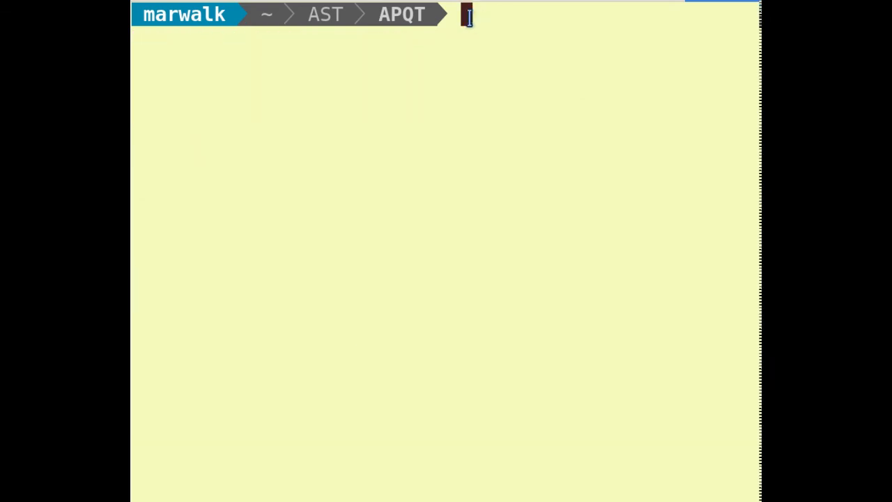
# - Switch to sfxr and load the savedPowerup sound from the APQT folder
pyautogui.hotkey('alt', 'Tab')
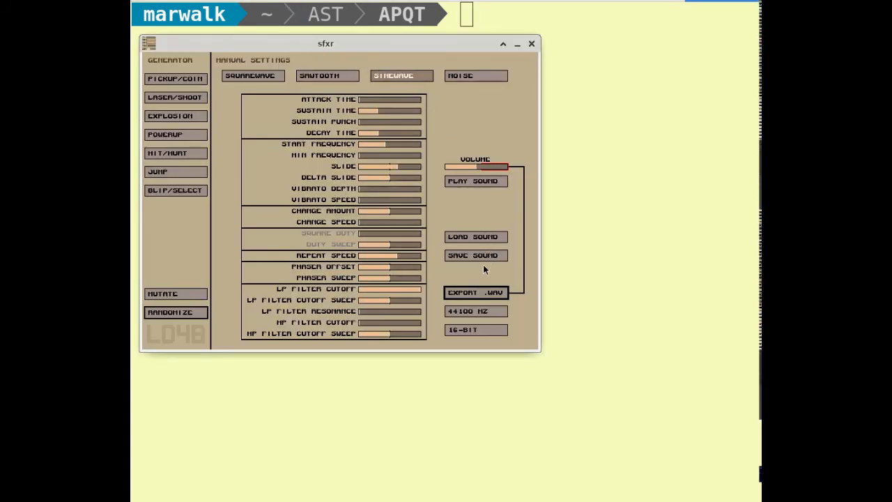
pyautogui.click(473, 236)
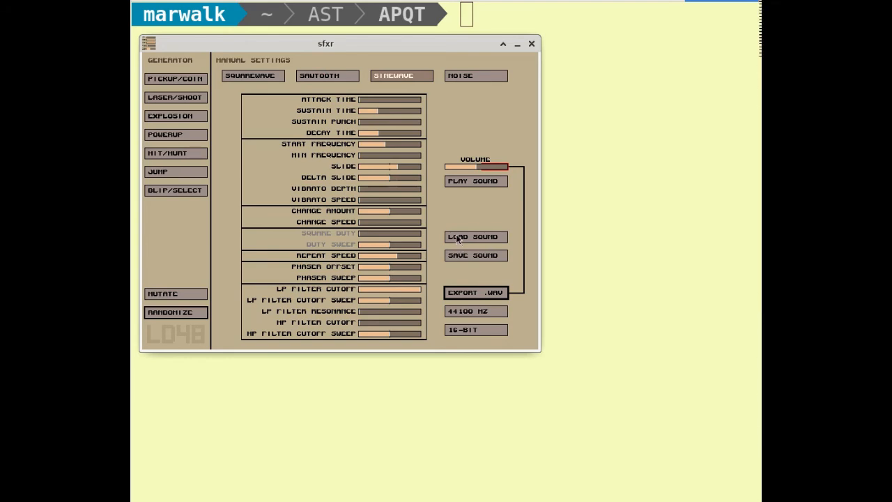
pyautogui.click(368, 89)
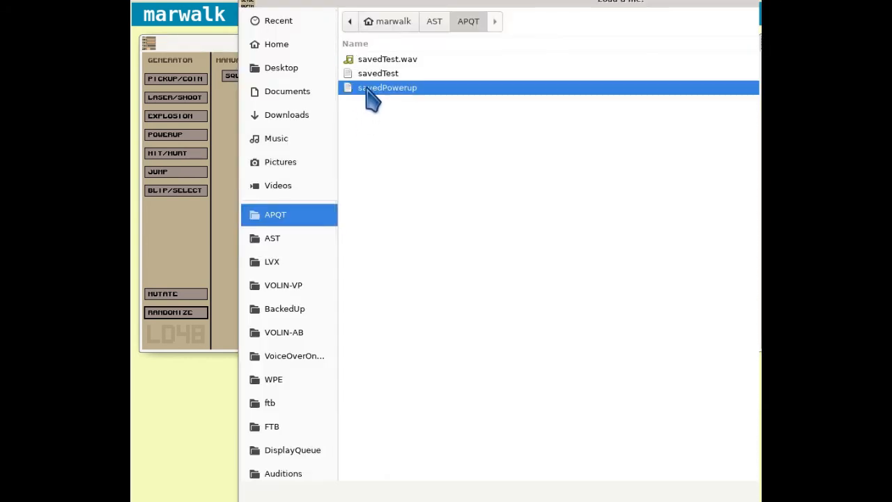
pyautogui.press('Return')
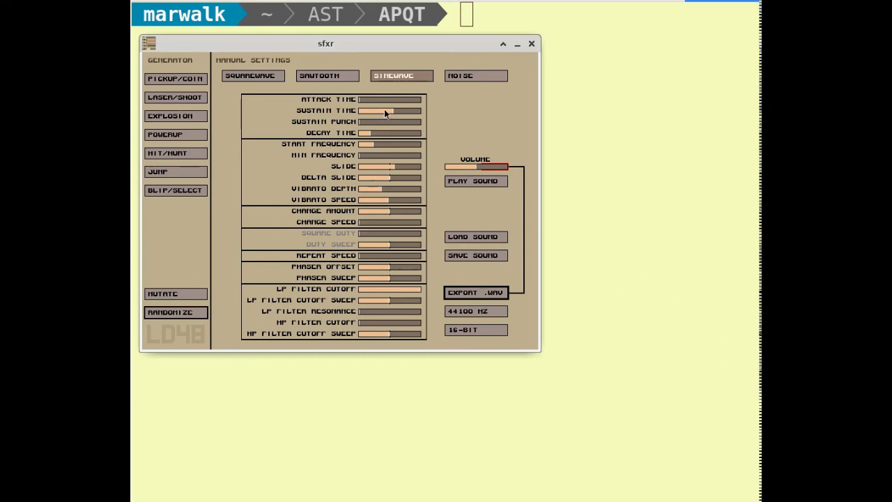
# - Audition the loaded sound with the Sawtooth and Squarewave waveforms and mutate it
pyautogui.click(322, 78)
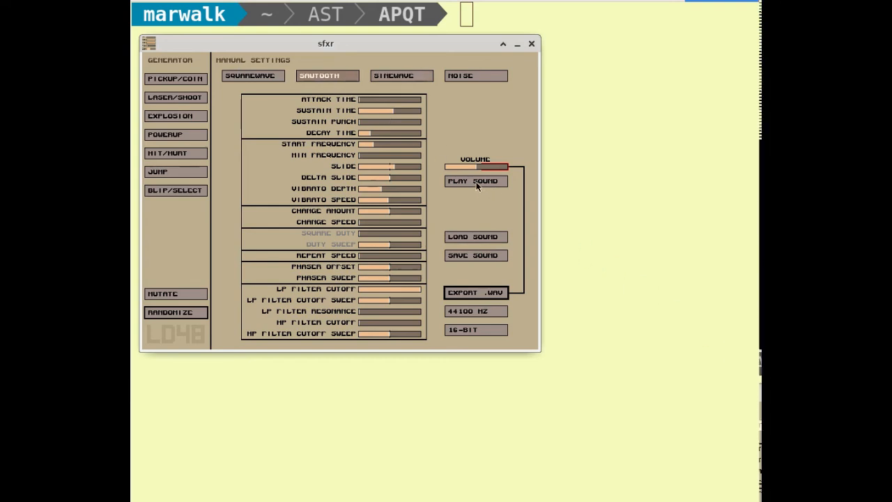
pyautogui.click(257, 78)
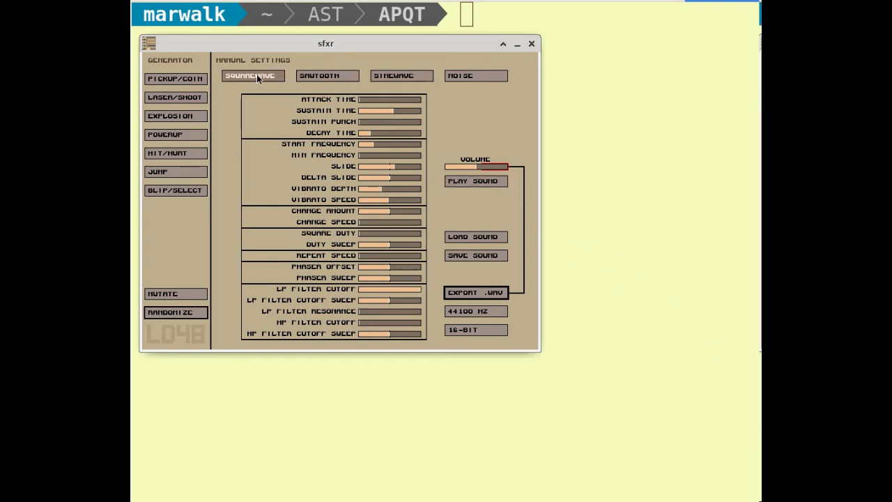
pyautogui.click(474, 180)
pyautogui.click(162, 296)
# - Reload savedPowerup from the APQT folder to restore the original sound settings
pyautogui.click(469, 237)
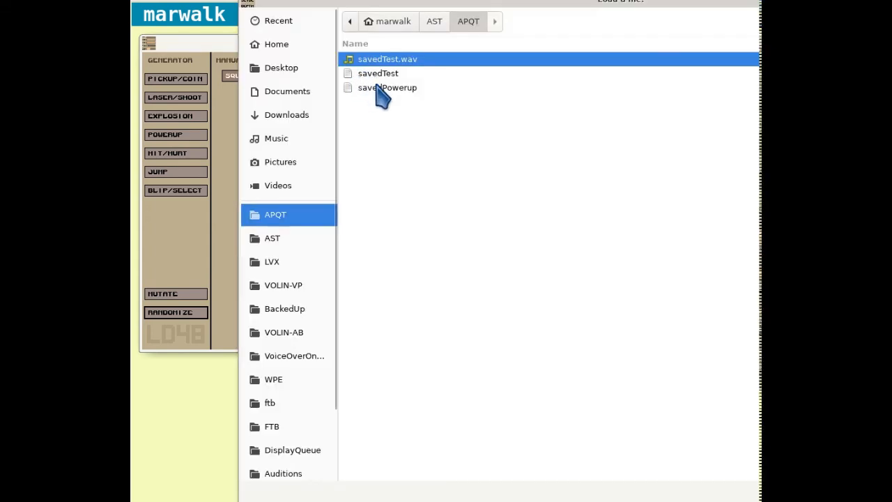
pyautogui.click(376, 87)
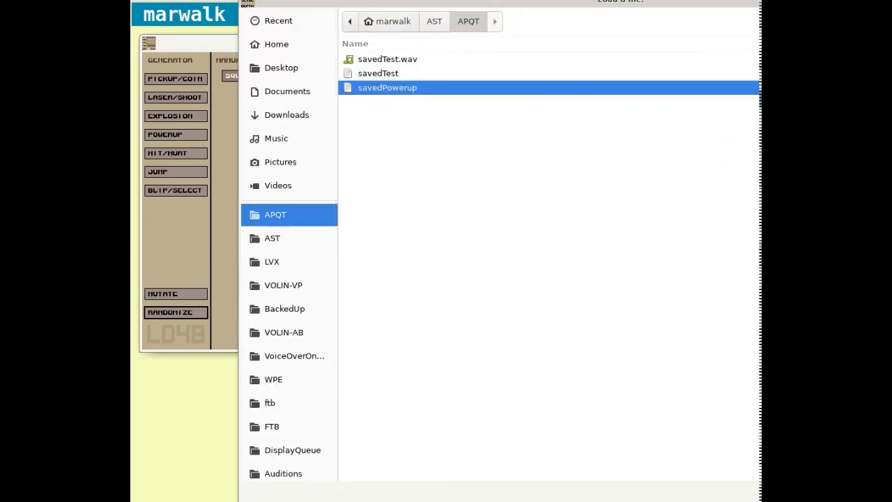
pyautogui.press('Return')
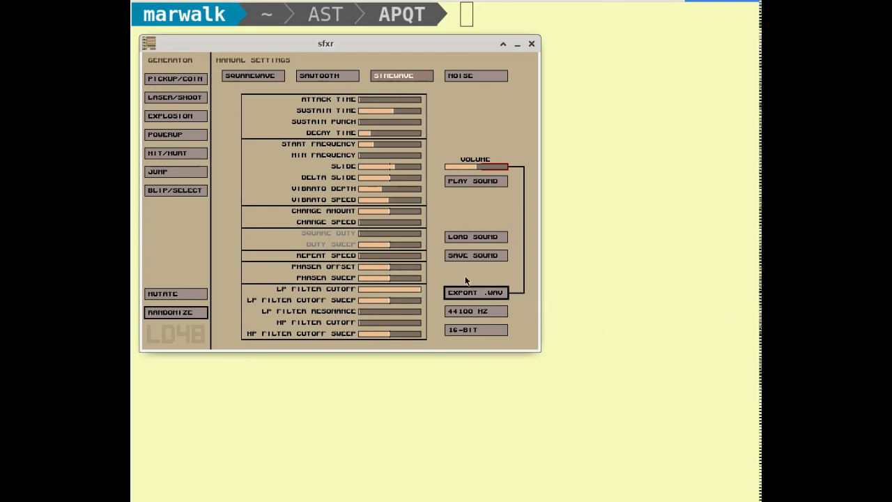